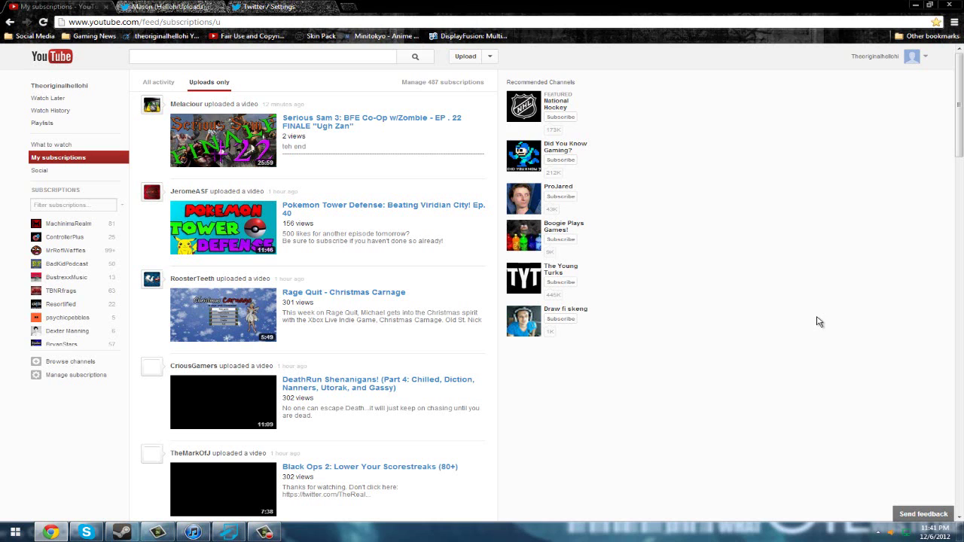
- Return to the YouTube homepage and scroll down toward Manage subscriptions
{"action": "left_click", "coordinate": [54, 63]}
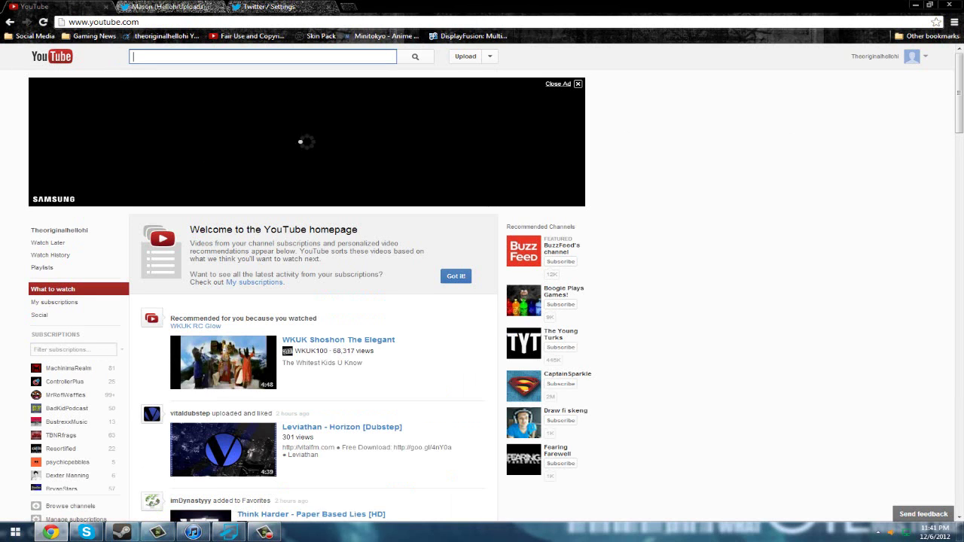
{"action": "scroll", "coordinate": [961, 119], "scroll_direction": "down", "scroll_amount": 4}
- Open Manage subscriptions and scroll the 487-channel list with its upload email checkboxes
{"action": "left_click", "coordinate": [101, 242]}
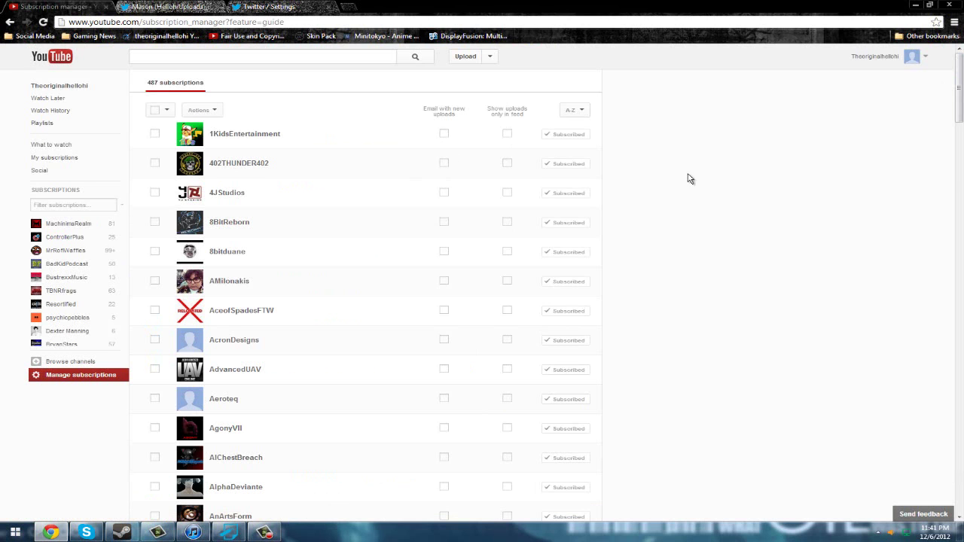
{"action": "mouse_move", "coordinate": [960, 83]}
{"action": "left_mouse_down"}
{"action": "mouse_move", "coordinate": [959, 403]}
{"action": "mouse_move", "coordinate": [958, 71]}
{"action": "left_mouse_up"}
- Load the YouTube uploads feed from the Social Media bookmarks folder and scroll through it
{"action": "left_click", "coordinate": [33, 35]}
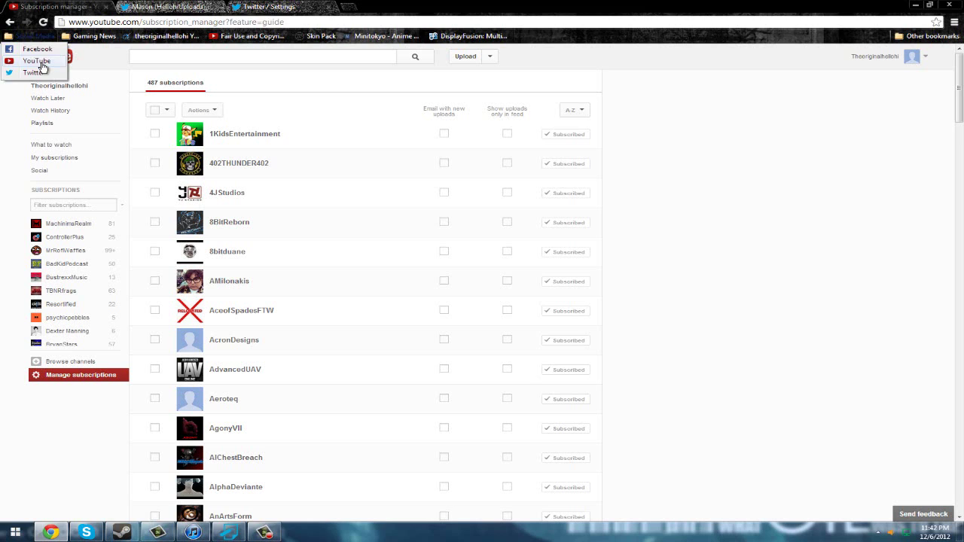
{"action": "left_click", "coordinate": [36, 60]}
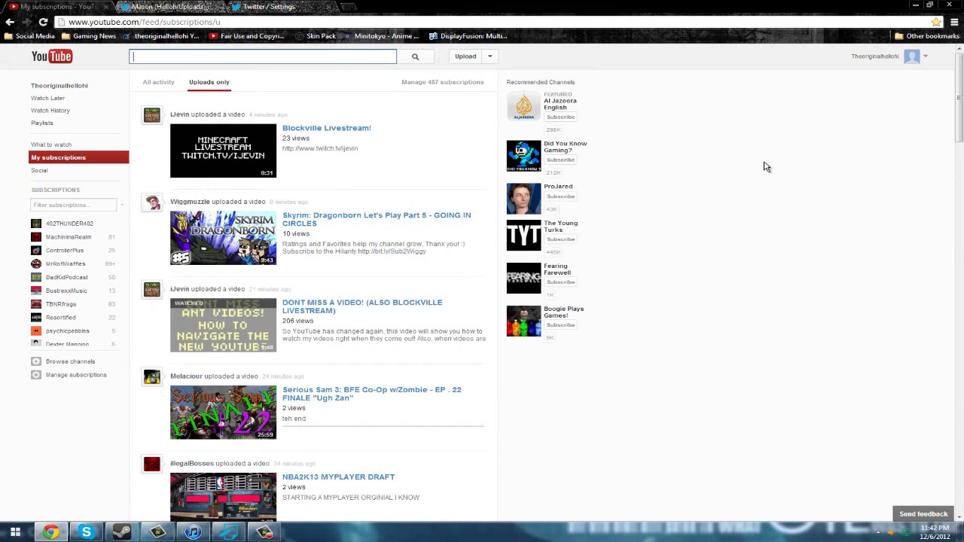
{"action": "left_click_drag", "start_coordinate": [959, 94], "coordinate": [959, 512]}
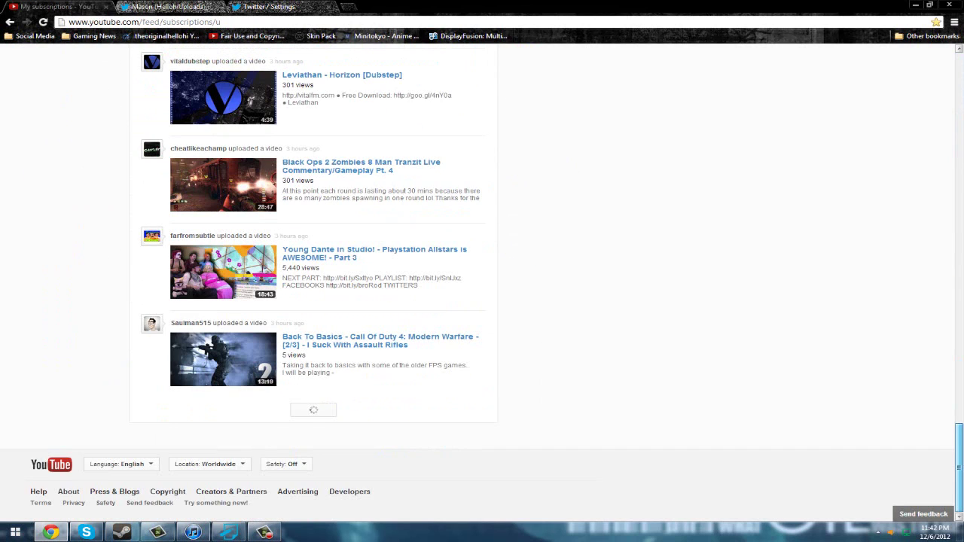
{"action": "key", "text": "Home"}
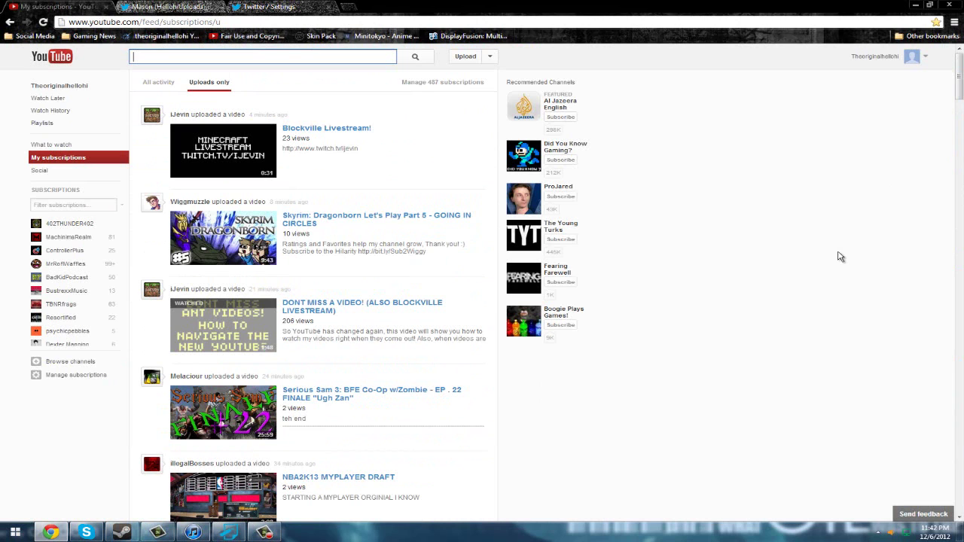
{"action": "right_click", "coordinate": [865, 172]}
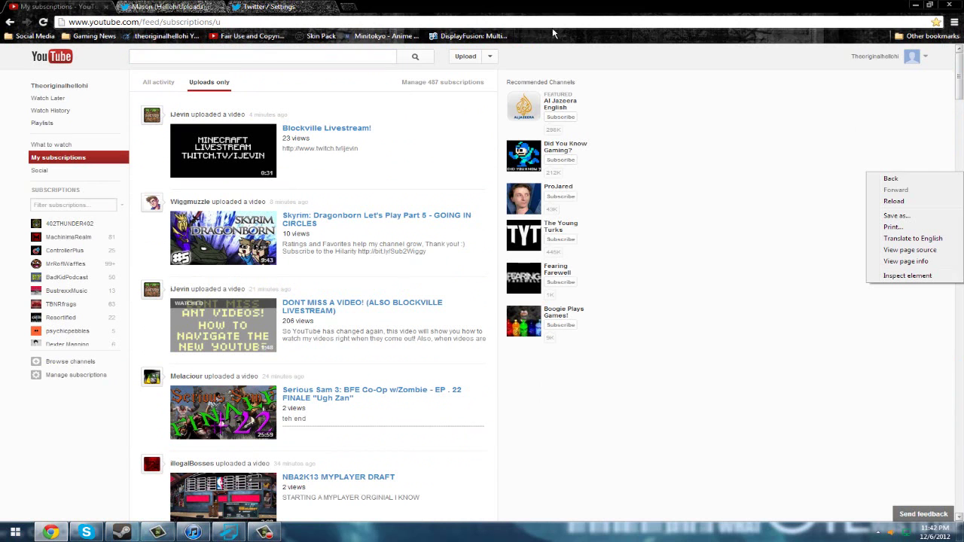
- On the HellohiUploads profile, toggle mobile notifications on, then off, from the person-icon menu
{"action": "left_click", "coordinate": [161, 6]}
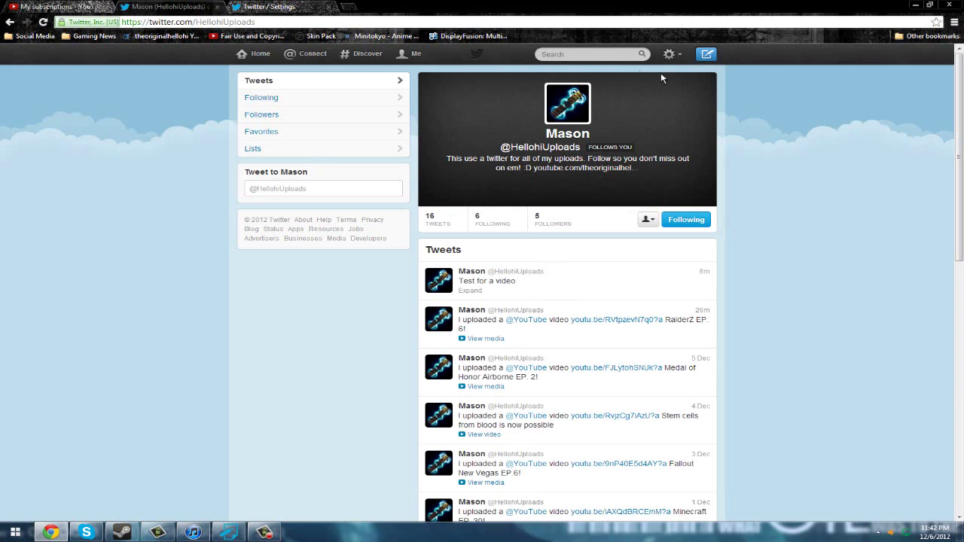
{"action": "scroll", "coordinate": [559, 181], "scroll_direction": "down", "scroll_amount": 3}
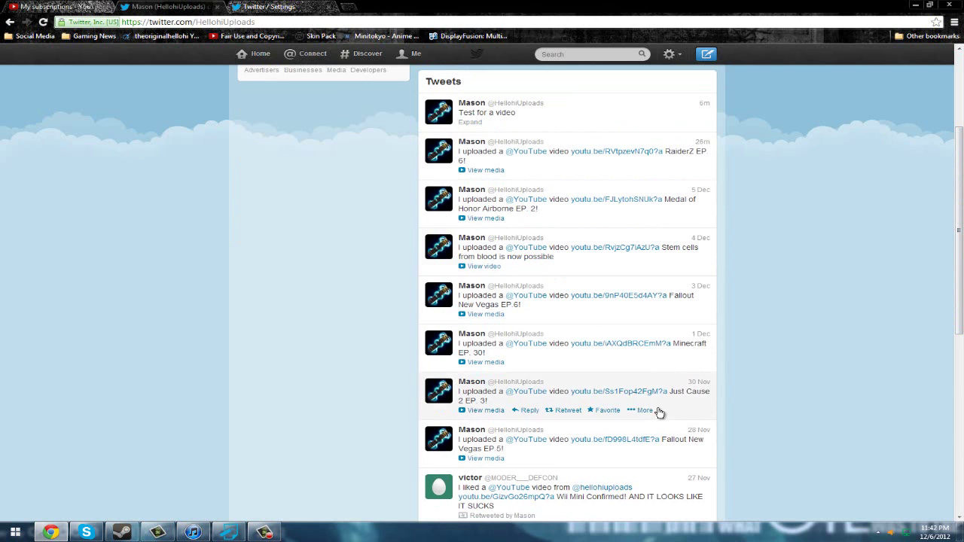
{"action": "scroll", "coordinate": [962, 75], "scroll_direction": "up", "scroll_amount": 3}
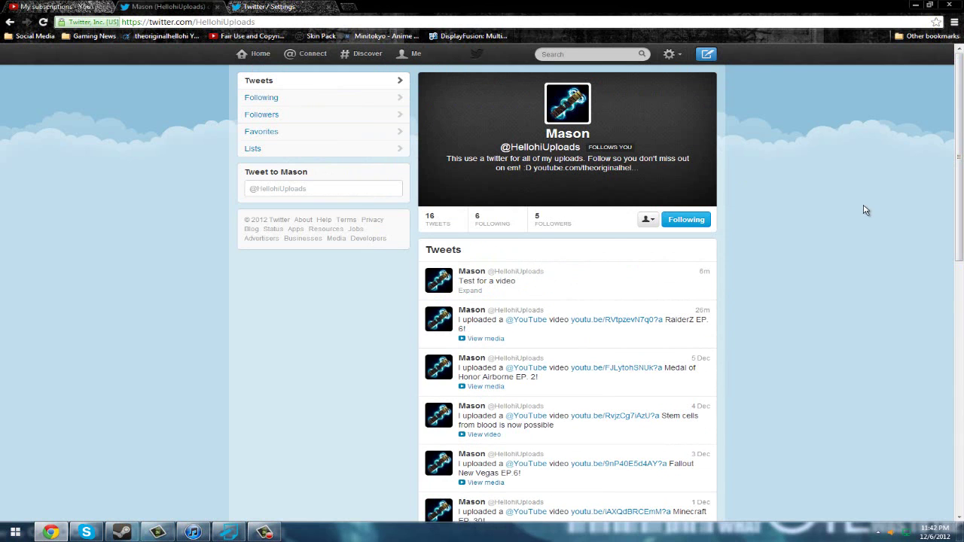
{"action": "left_click", "coordinate": [644, 220]}
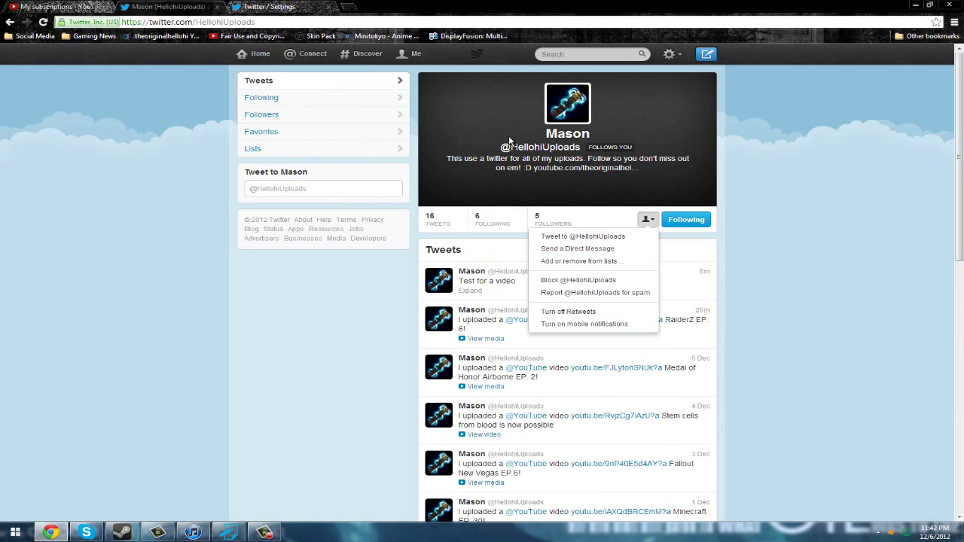
{"action": "left_click", "coordinate": [583, 323]}
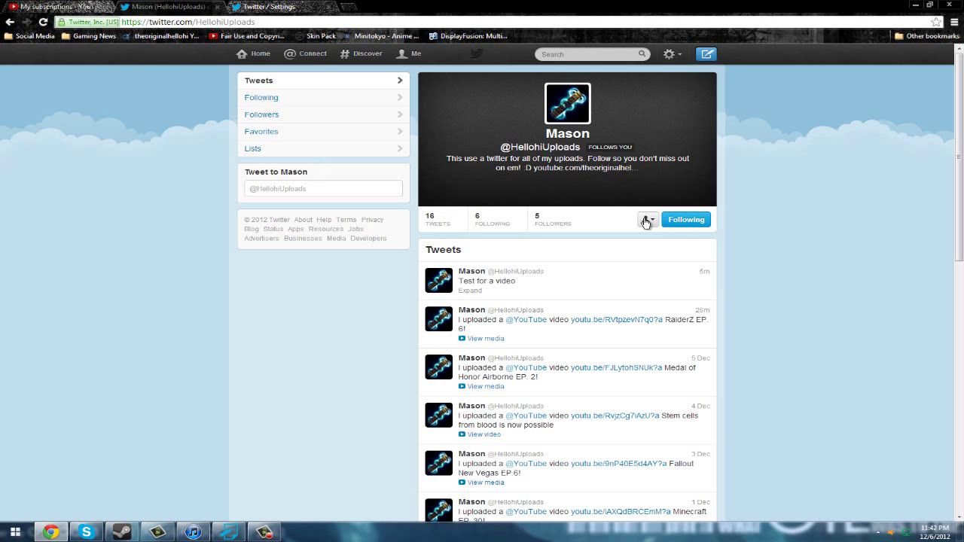
{"action": "left_click", "coordinate": [645, 220]}
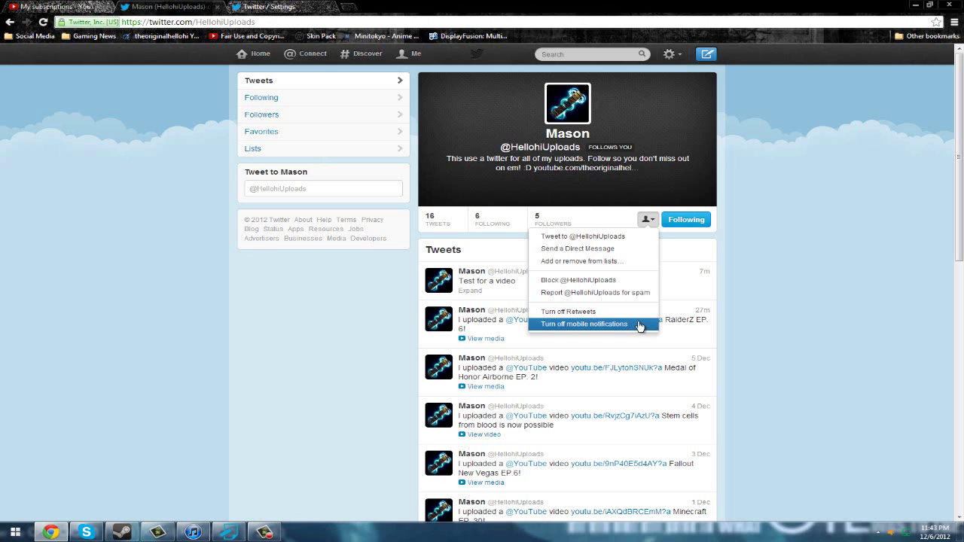
{"action": "left_click", "coordinate": [639, 325]}
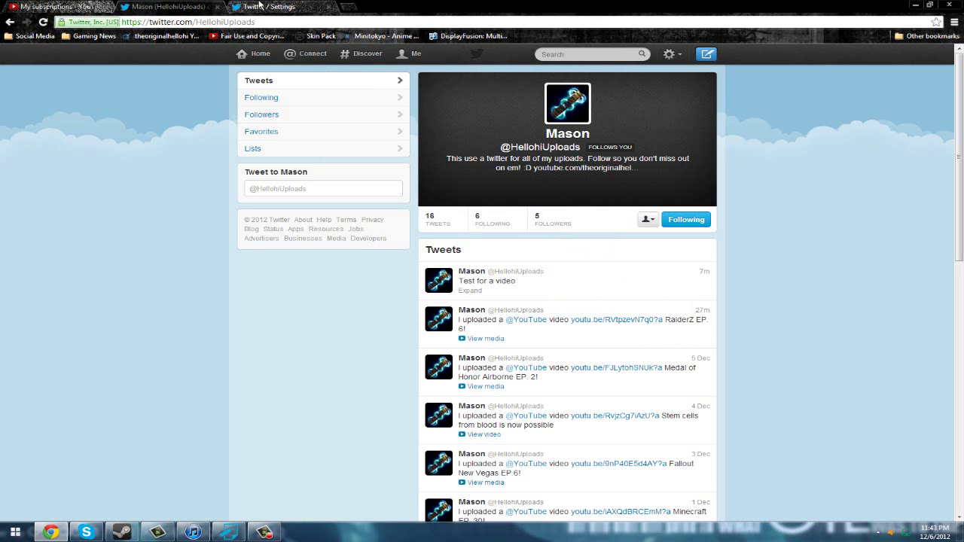
- Uncheck 'Let others find me by my phone number' in Twitter Mobile settings and save changes
{"action": "left_click", "coordinate": [260, 6]}
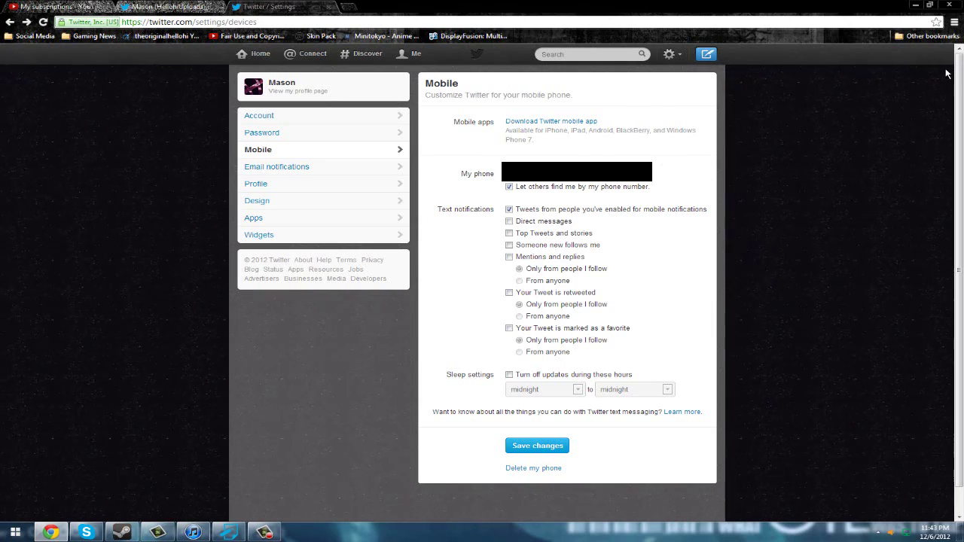
{"action": "left_click", "coordinate": [509, 187]}
{"action": "left_click", "coordinate": [557, 446]}
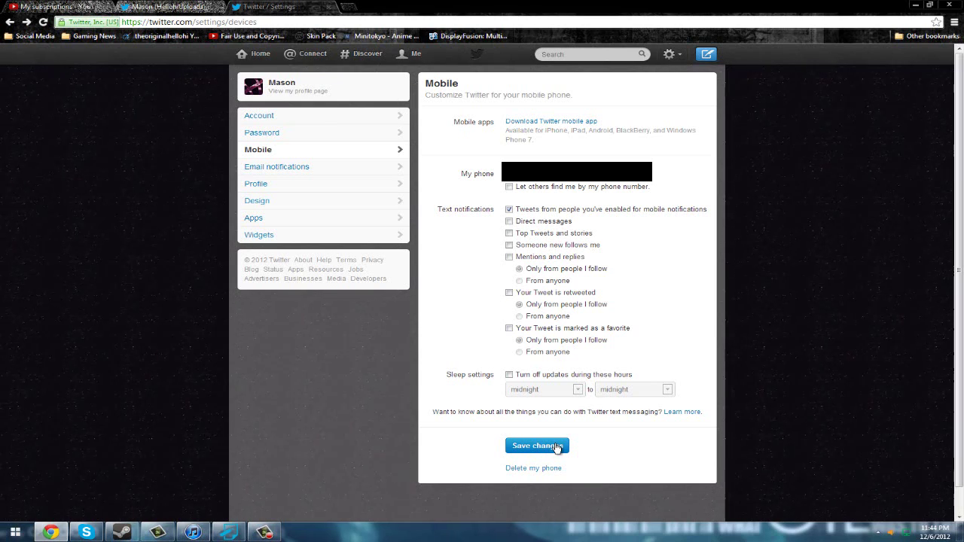
{"action": "left_click", "coordinate": [557, 447]}
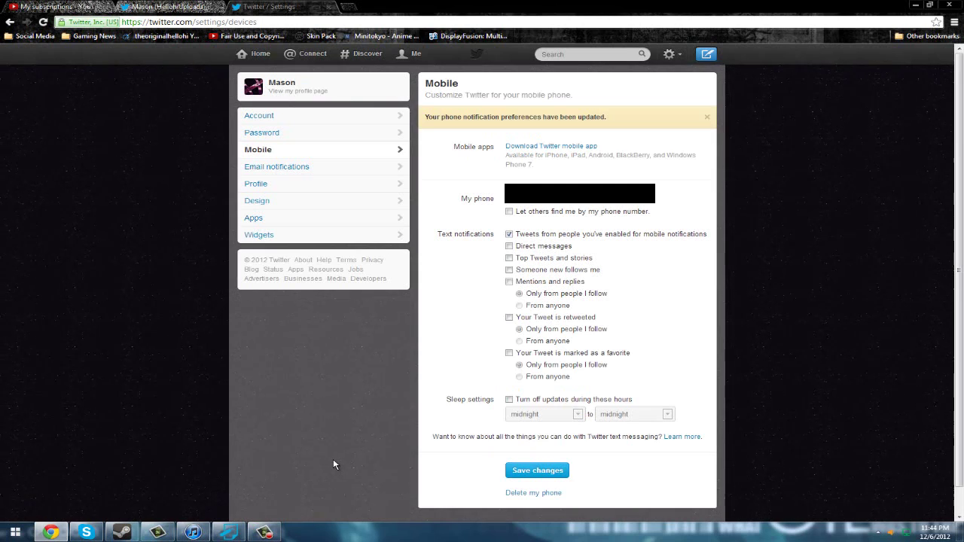
- Restore the Camtasia Recorder window from the taskbar
{"action": "left_click", "coordinate": [263, 532]}
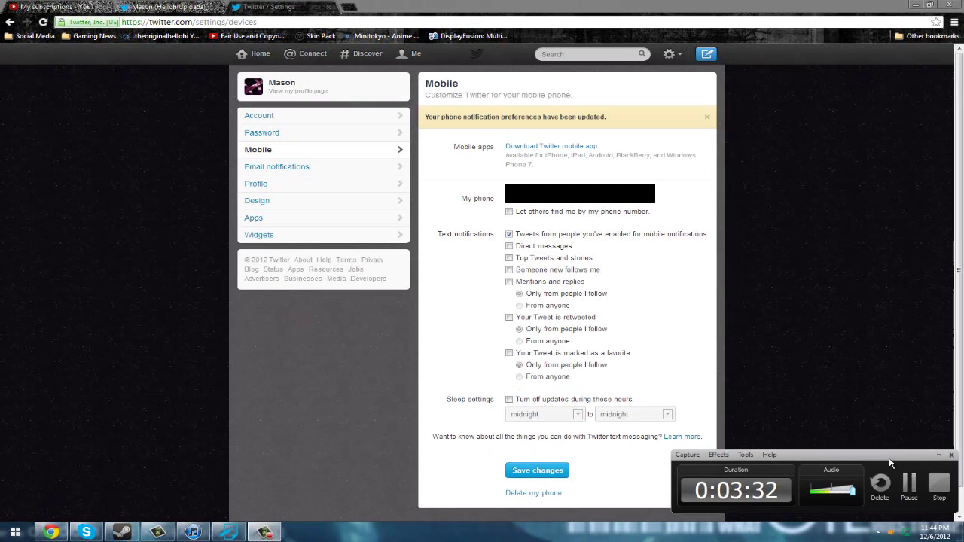